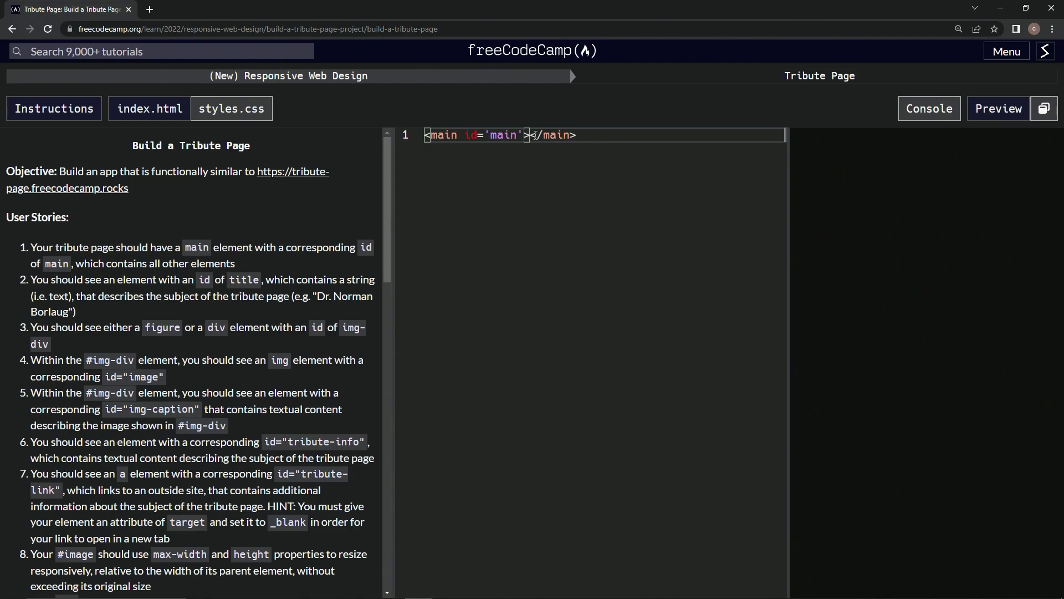
Add <title id='title'>Tribute Page</title> on a new line inside the main element
key(Return)
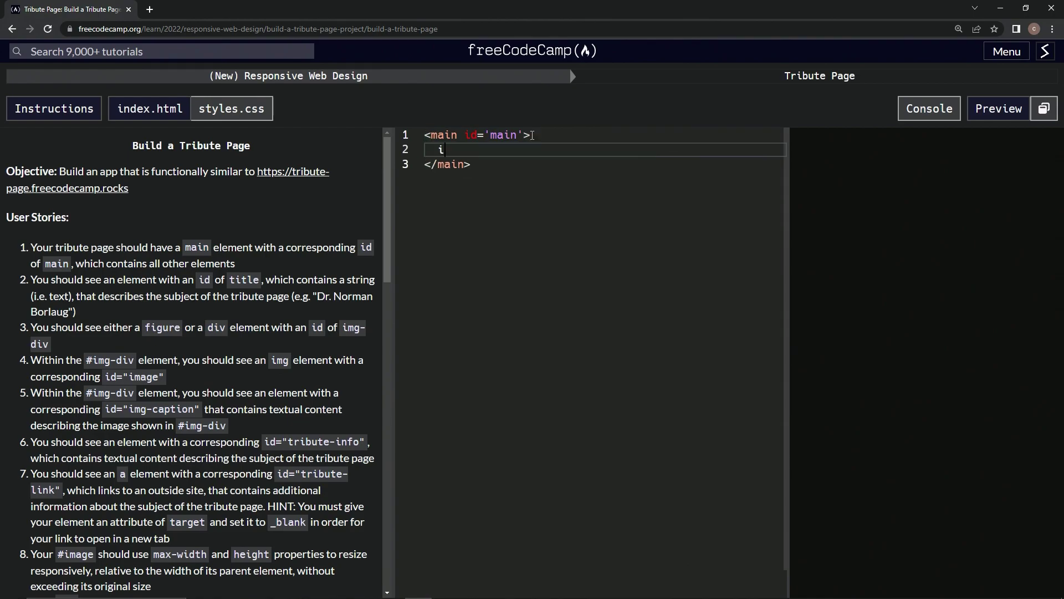
text(<title><)
text(/title>)
click(481, 154)
text(id=)
text('title')
click(558, 149)
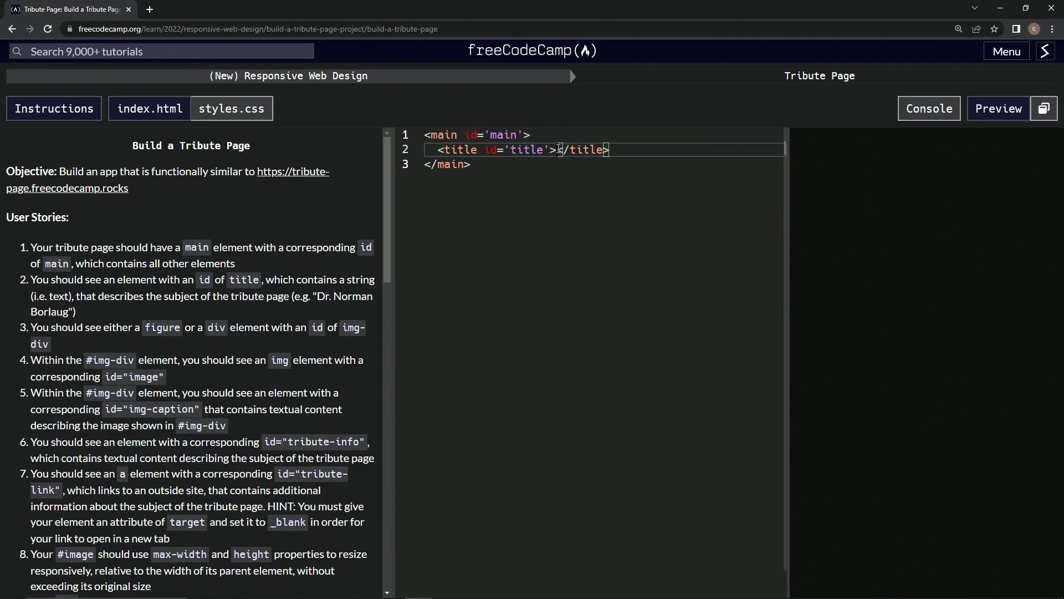
text(Tribute Page)
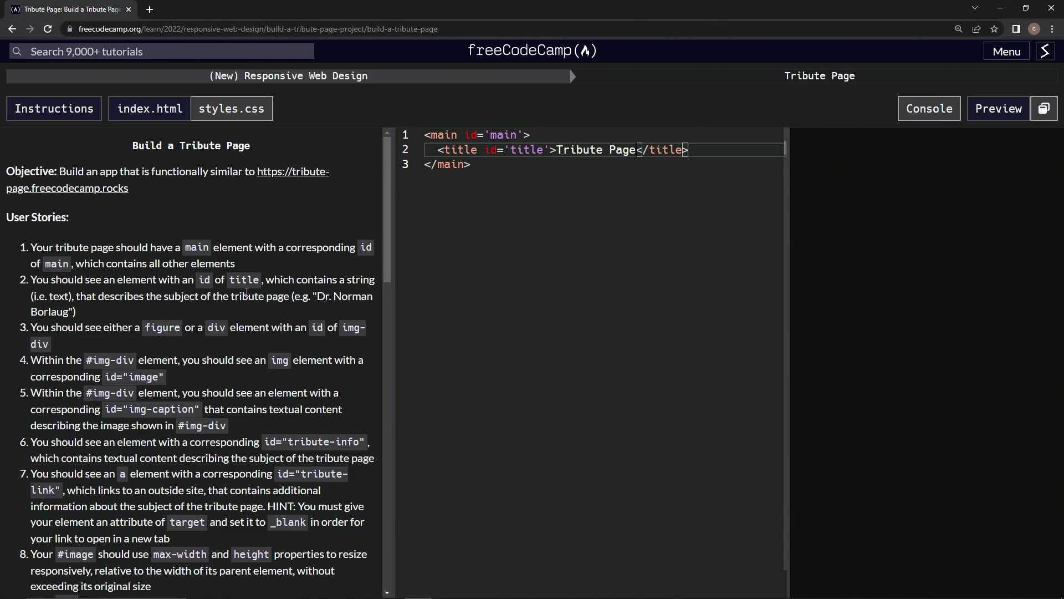
scroll(311, 241, down, 5)
scroll(311, 242, down, 2)
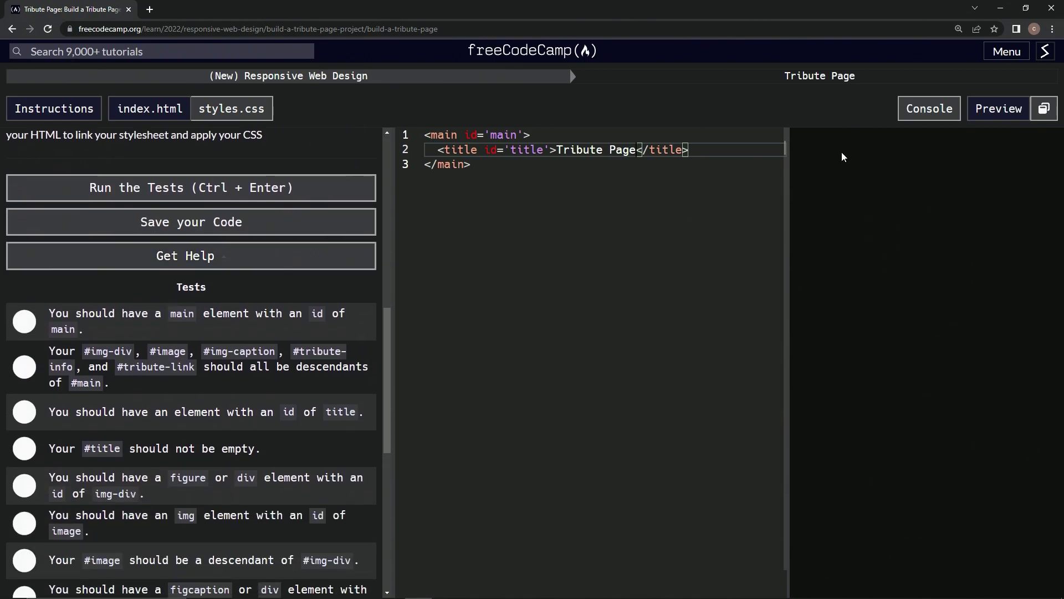
Run the tests to list failing requirements like img-div, image and caption
click(945, 109)
click(253, 187)
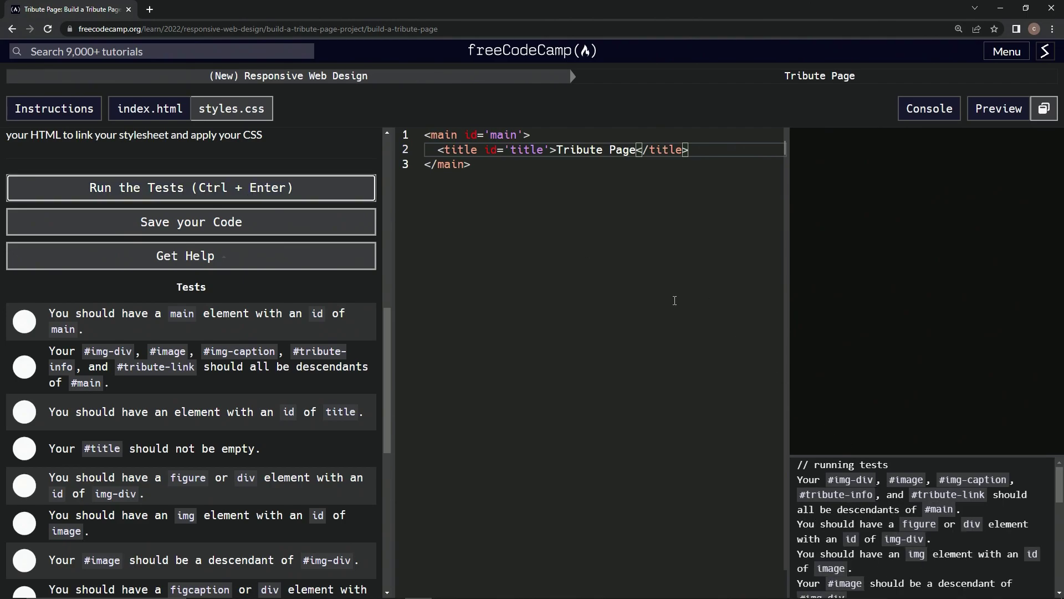
scroll(293, 324, up, 10)
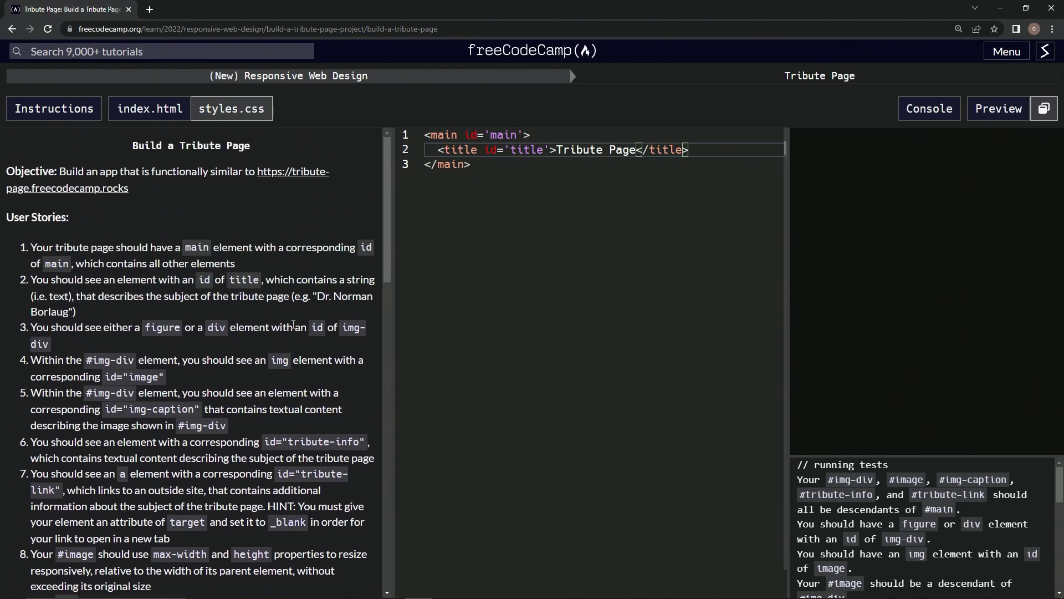